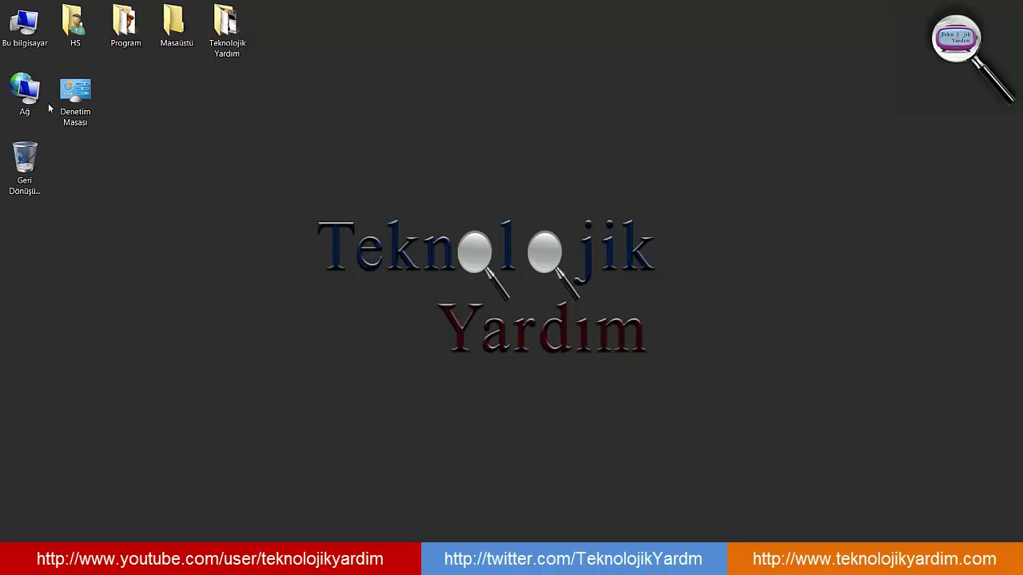
Open the Sound (Ses) settings from the Control Panel, close the Control Panel window and reposition the Sound dialog.
double_click(75, 94)
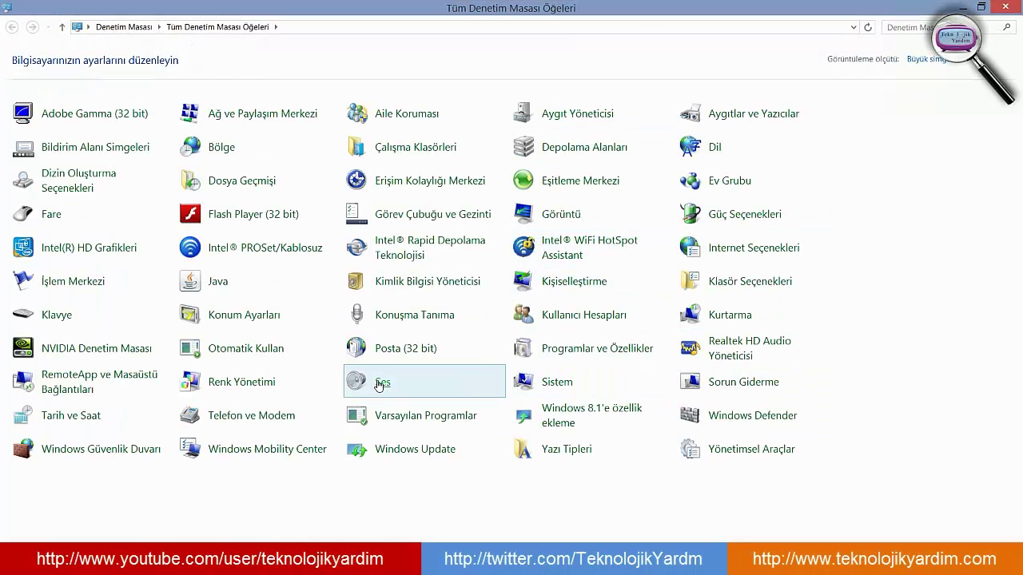
left_click(380, 385)
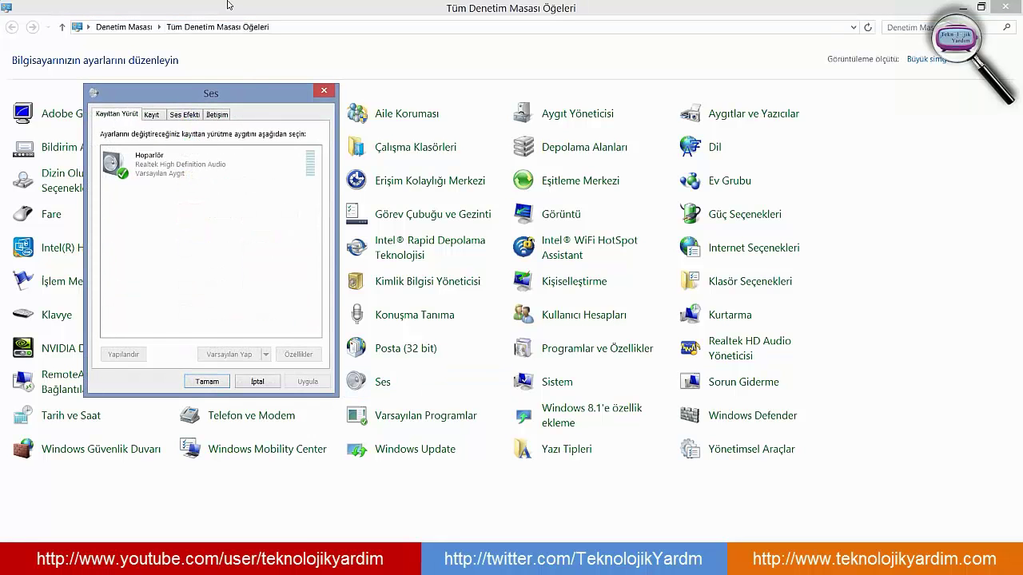
left_click(1004, 7)
left_click_drag(232, 95, 429, 62)
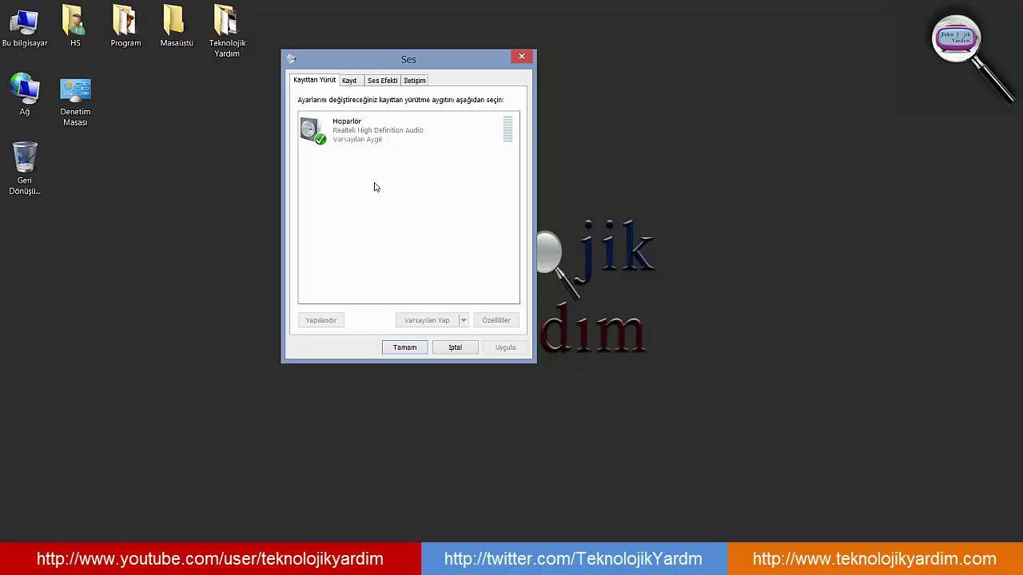
Open the properties of the Hoparlör playback device and examine its general information and output volume level.
left_click(350, 127)
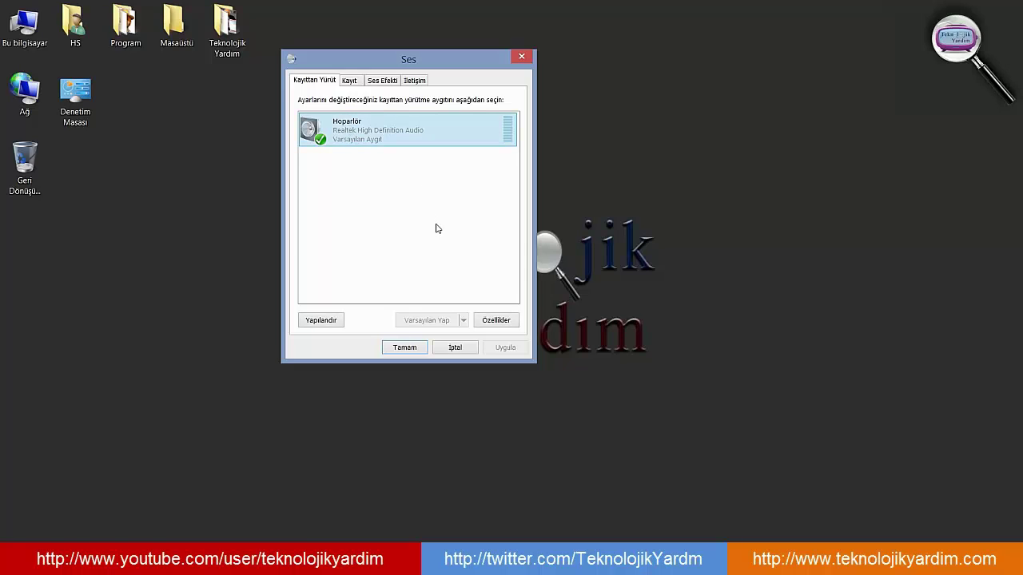
left_click(499, 321)
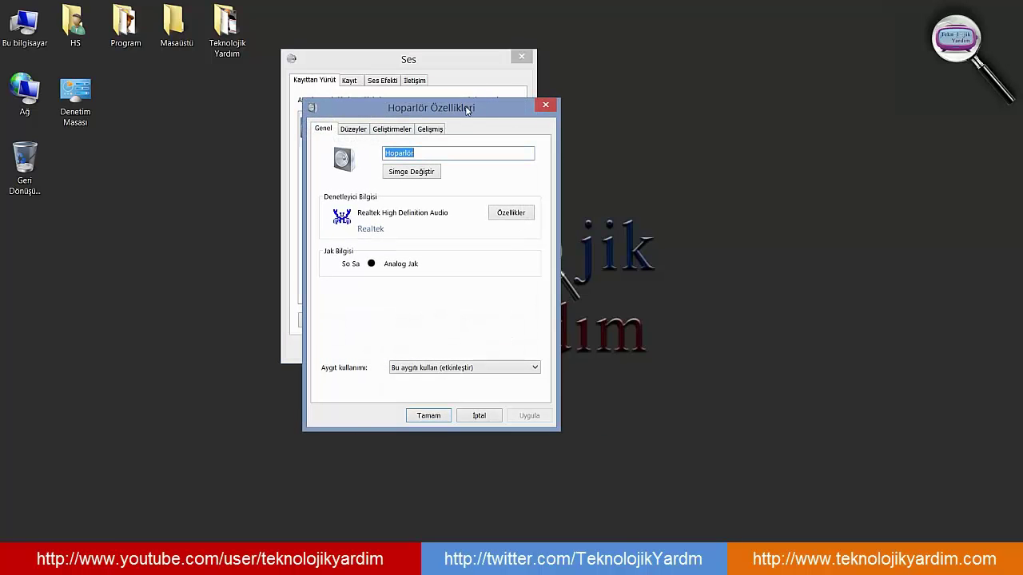
left_click_drag(469, 112, 675, 73)
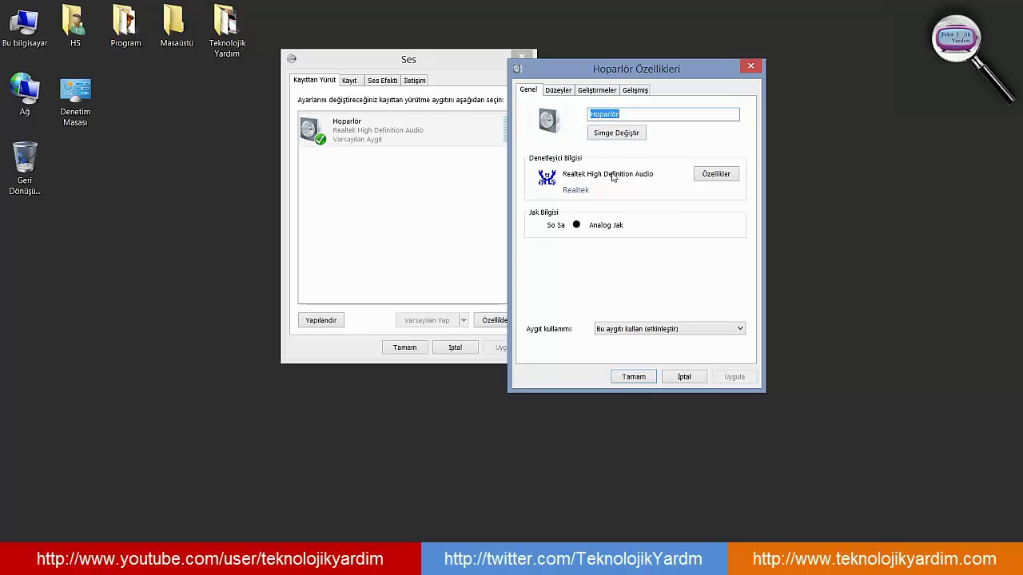
left_click(559, 90)
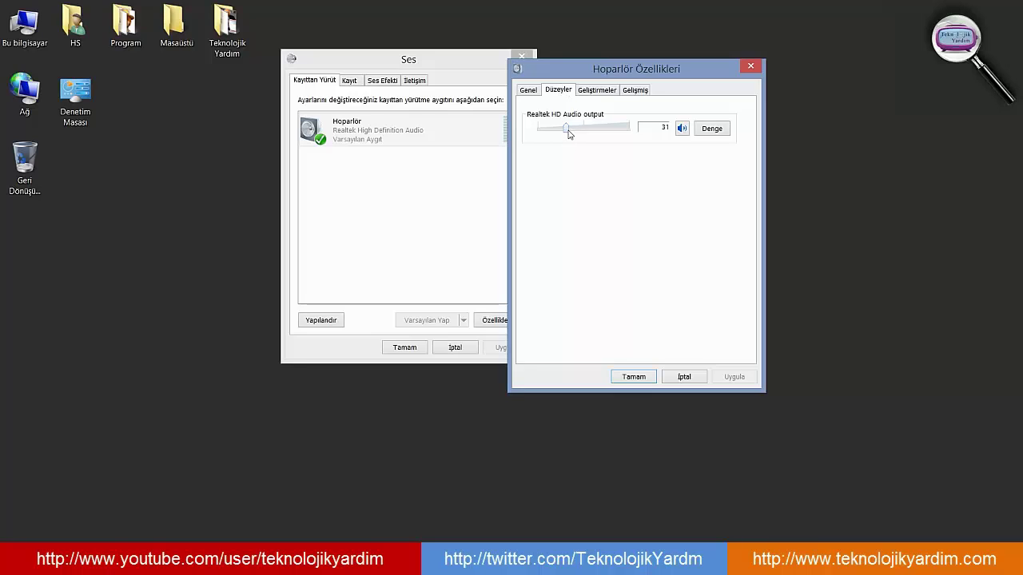
left_click_drag(569, 134, 573, 133)
Examine the speaker's sound enhancement effects and default format options, and close its properties without saving.
left_click(594, 91)
left_click_drag(603, 76, 586, 65)
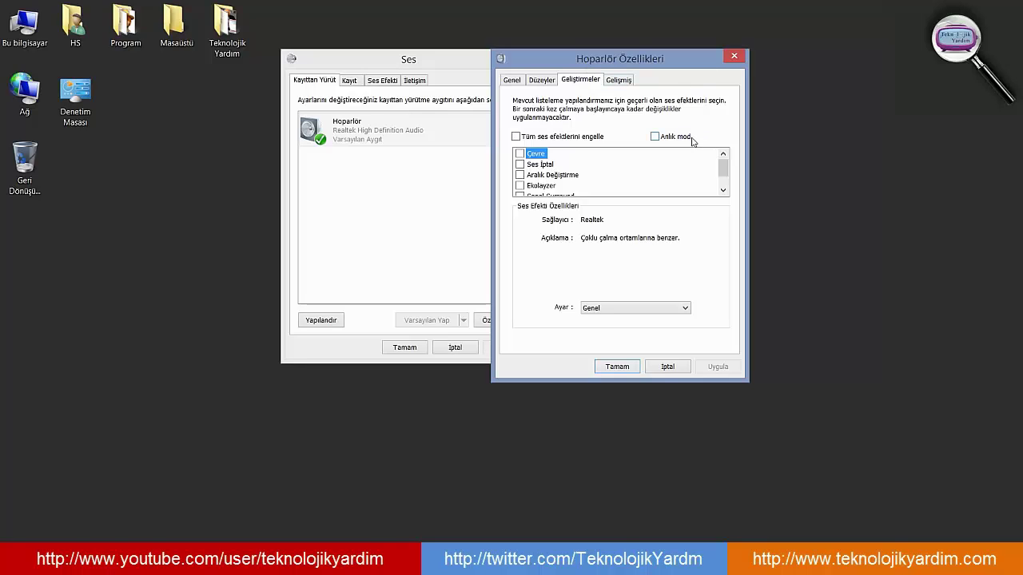
left_click_drag(723, 168, 727, 187)
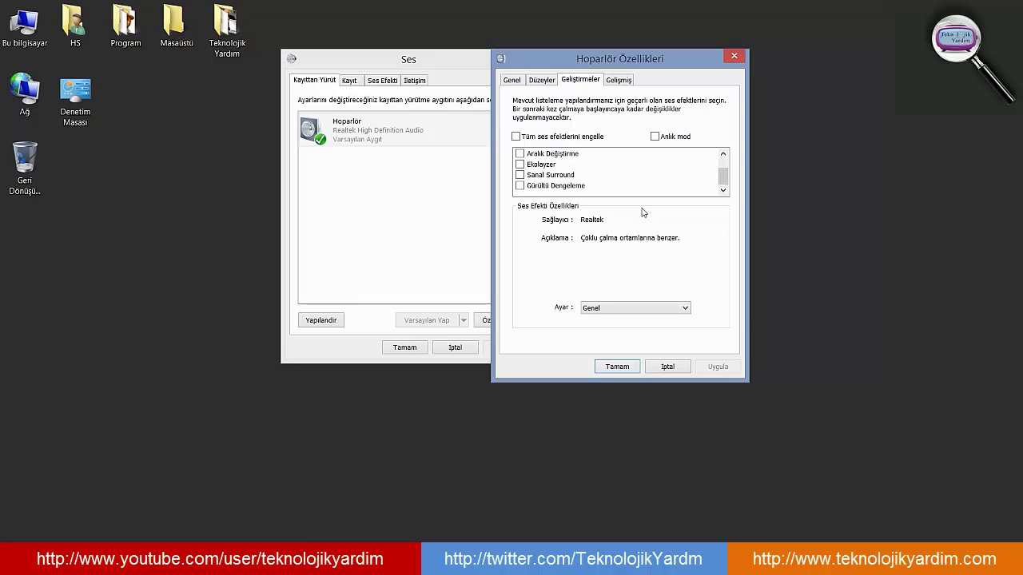
left_click_drag(723, 179, 721, 162)
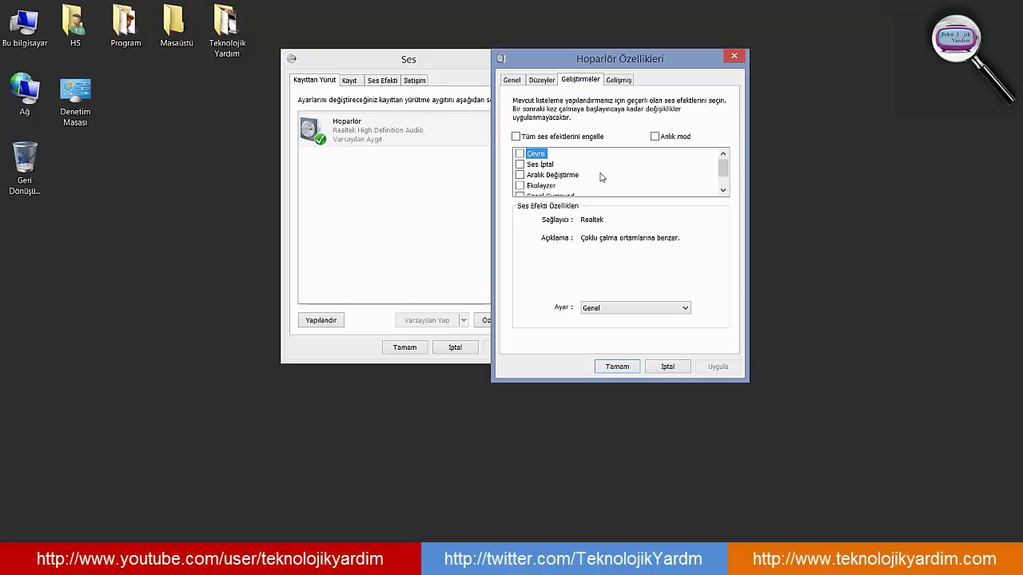
left_click(620, 80)
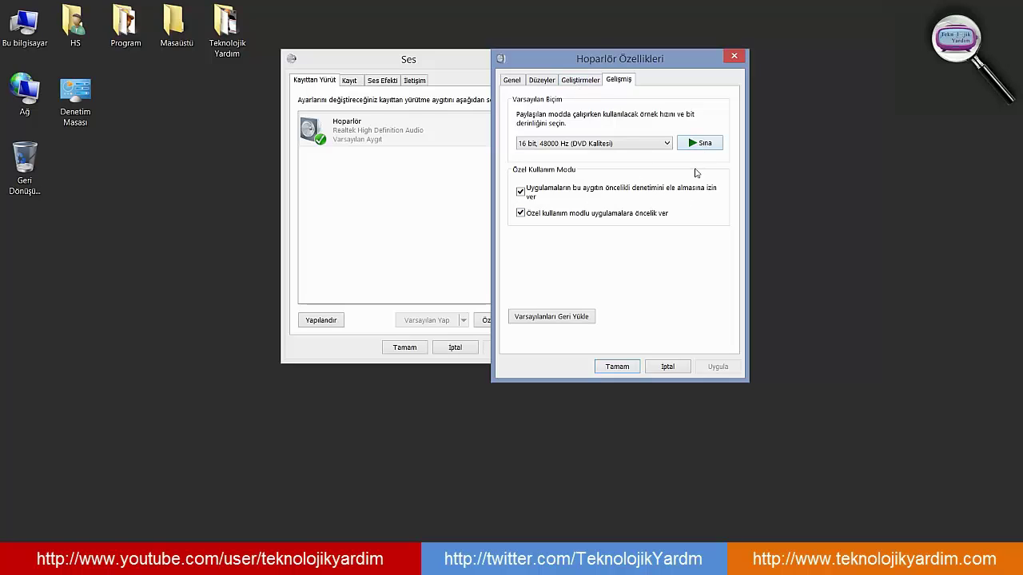
left_click(582, 150)
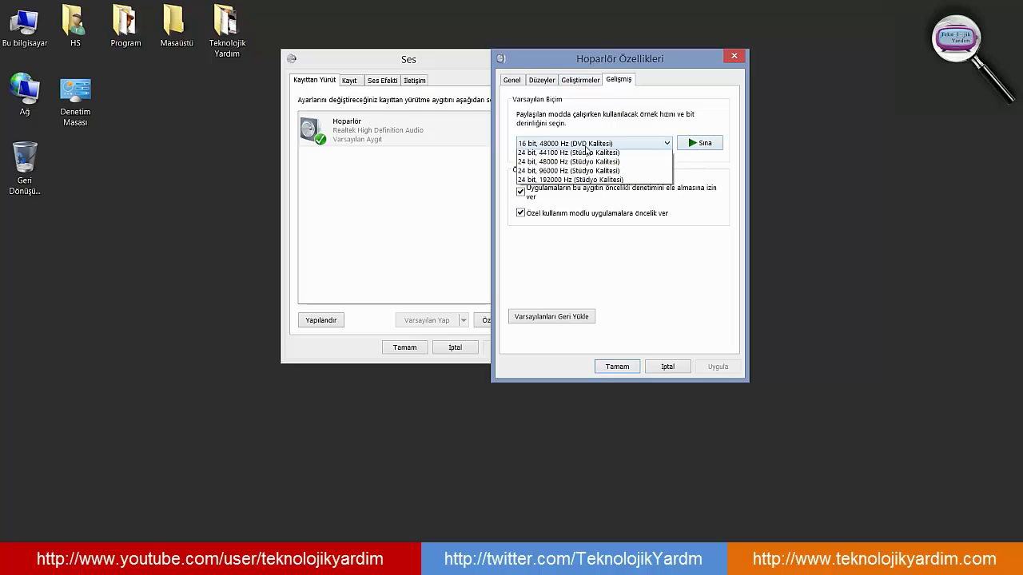
left_click(651, 116)
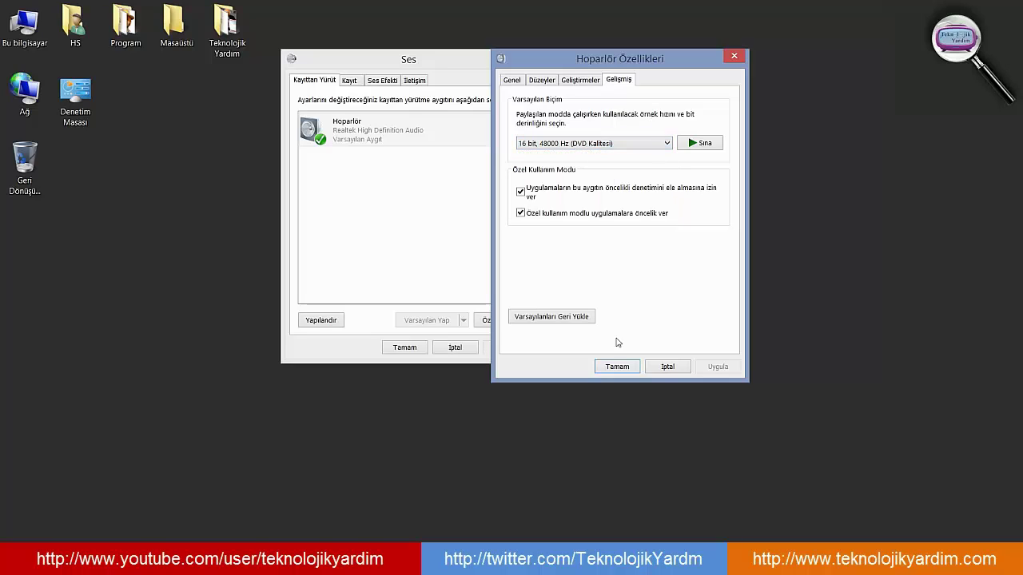
left_click(680, 367)
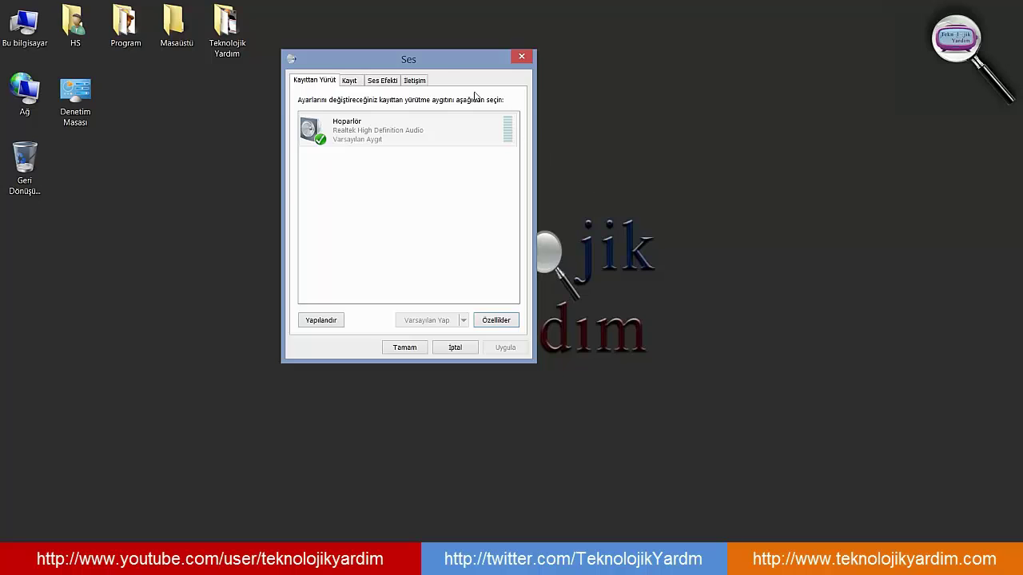
Configure the Hoparlör device with Stereo audio channels, leaving the full-range speakers unselected, and finish the speaker setup.
left_click_drag(444, 76, 482, 94)
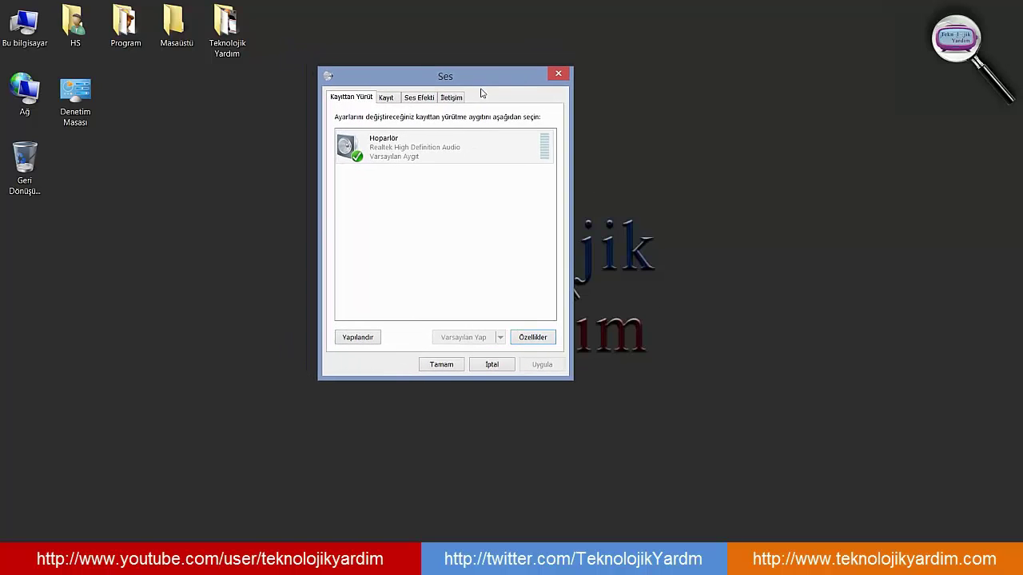
left_click(450, 132)
left_click(369, 338)
left_click_drag(470, 93, 575, 117)
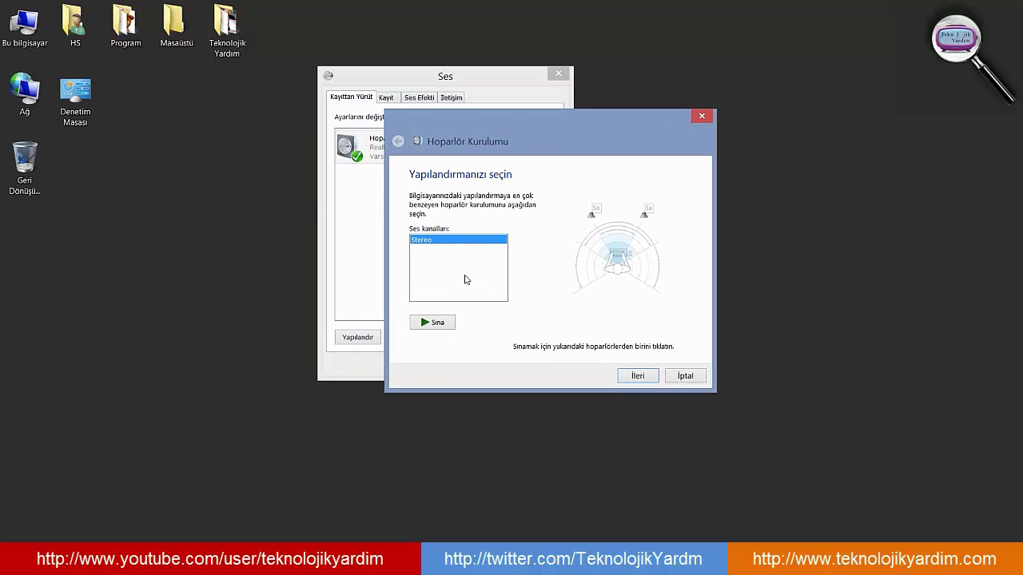
left_click(632, 379)
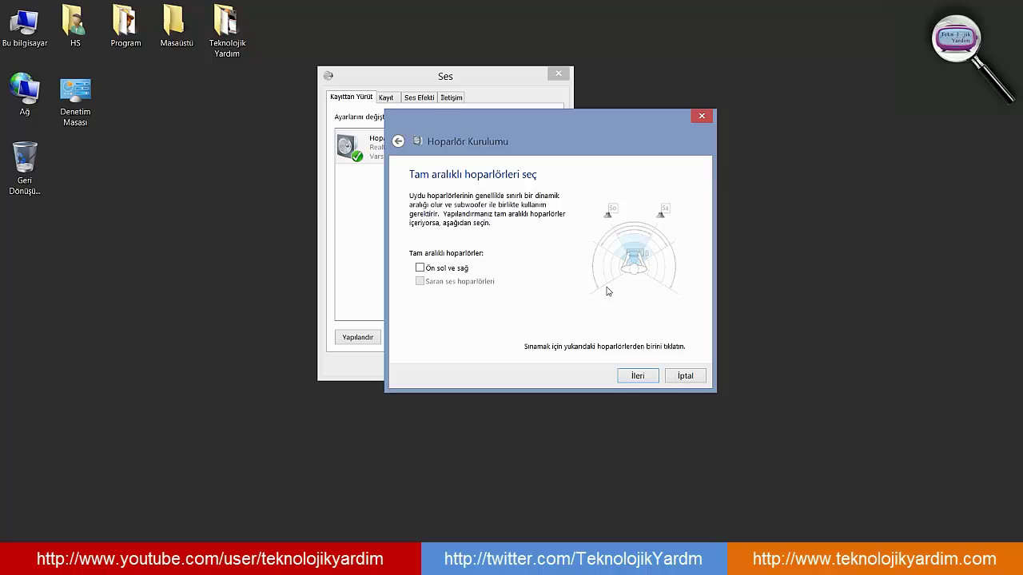
left_click(637, 376)
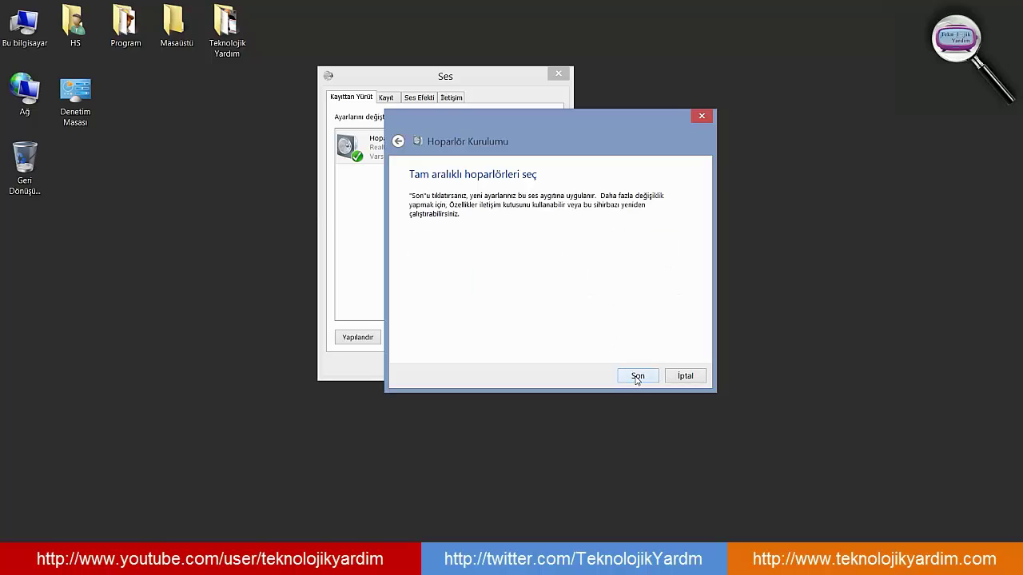
left_click(637, 377)
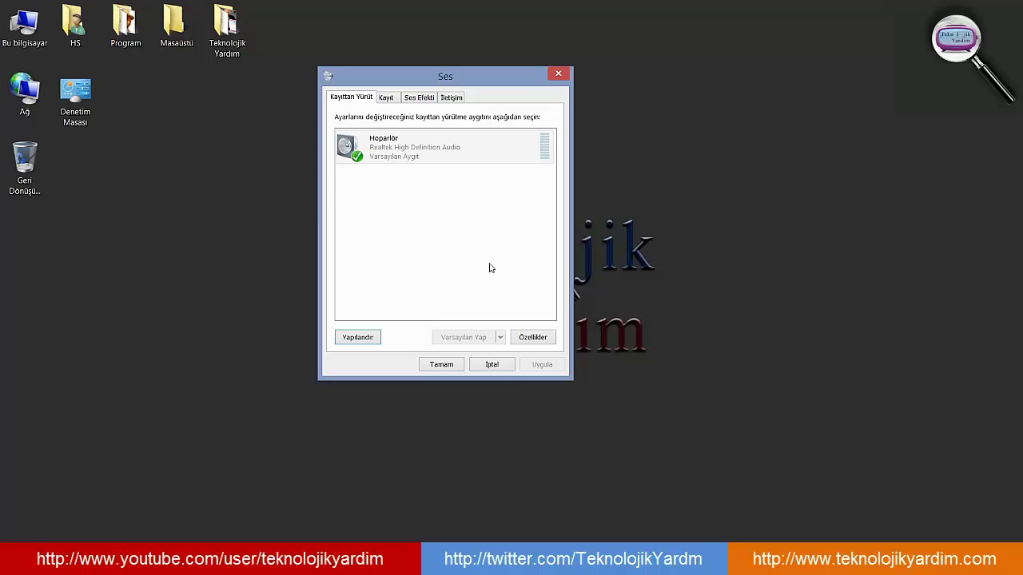
Try the Rock preset of the Ekolayzer effect in the speaker's enhancements, disable the effect and discard the changes.
left_click(526, 340)
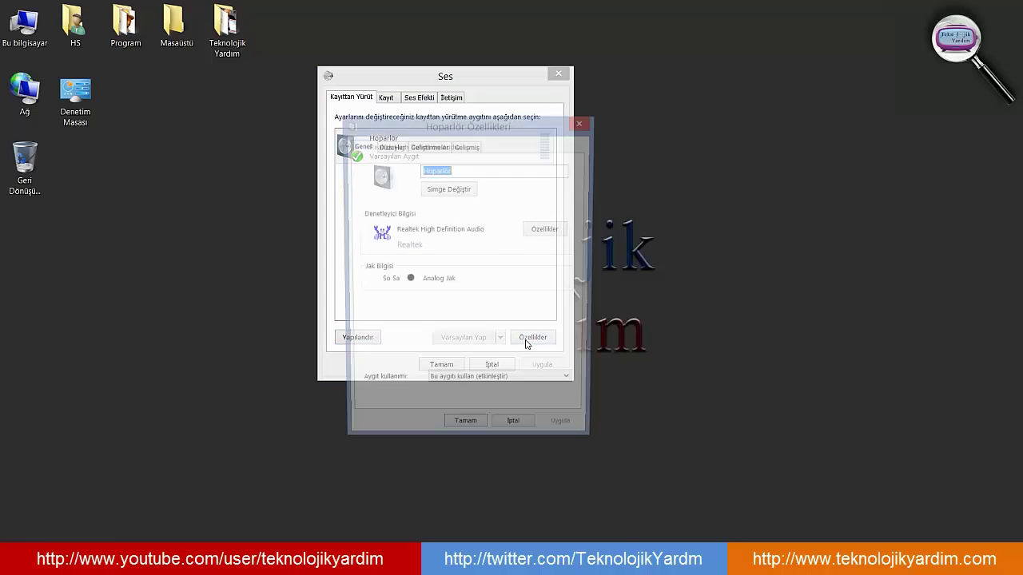
left_click(422, 146)
left_click_drag(452, 125, 483, 124)
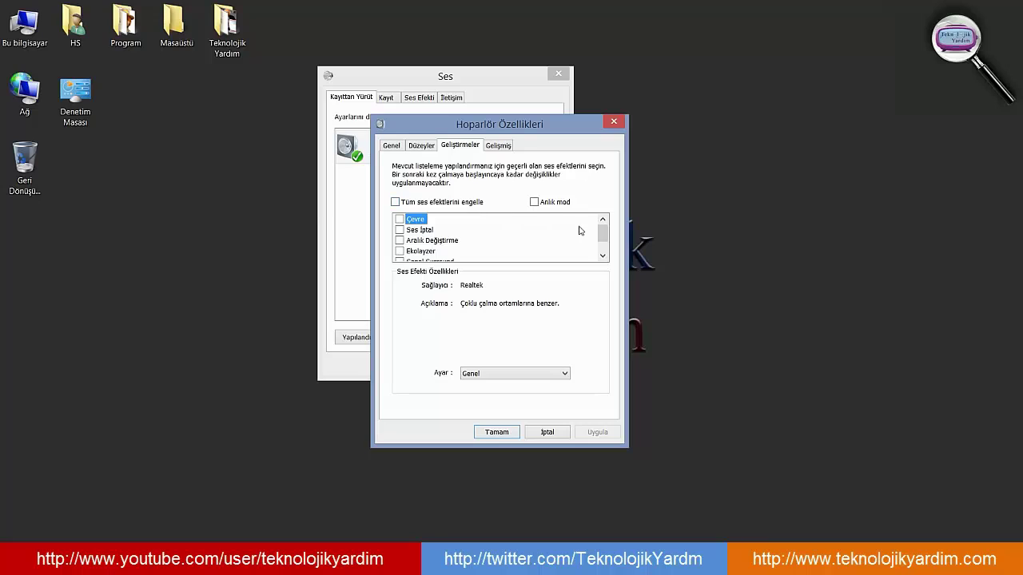
scroll(600, 233, "down", 1)
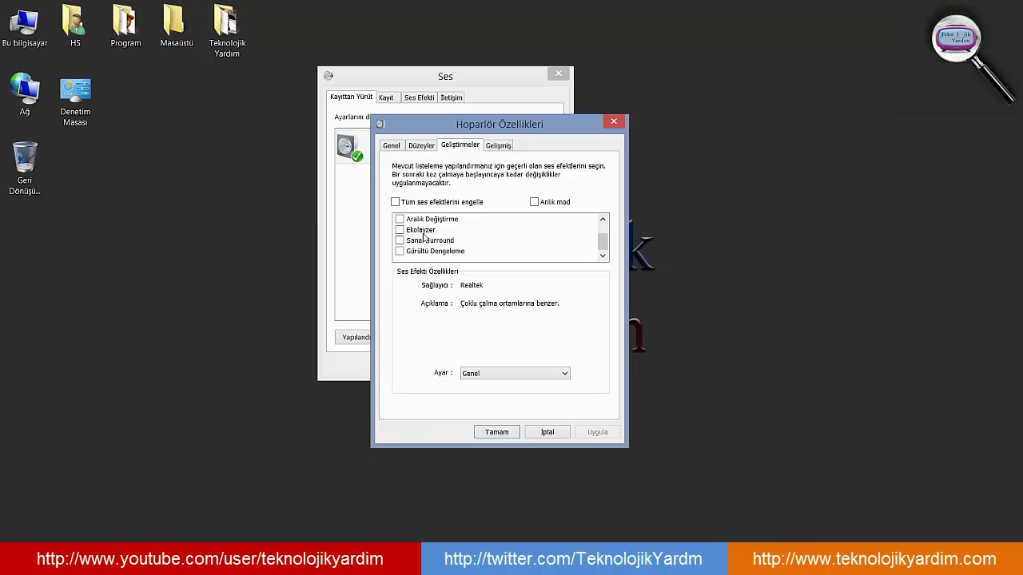
left_click(420, 231)
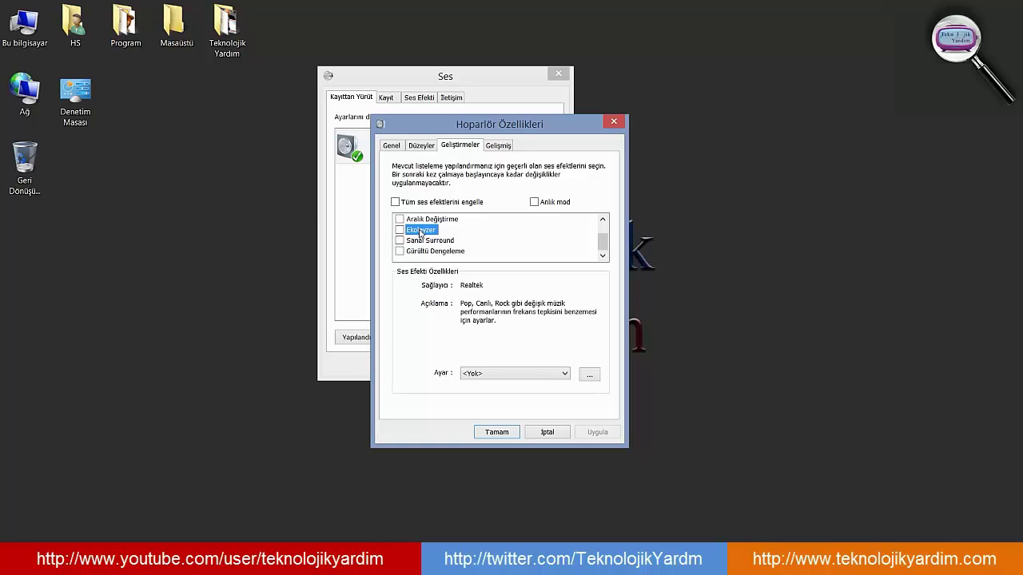
left_click(532, 373)
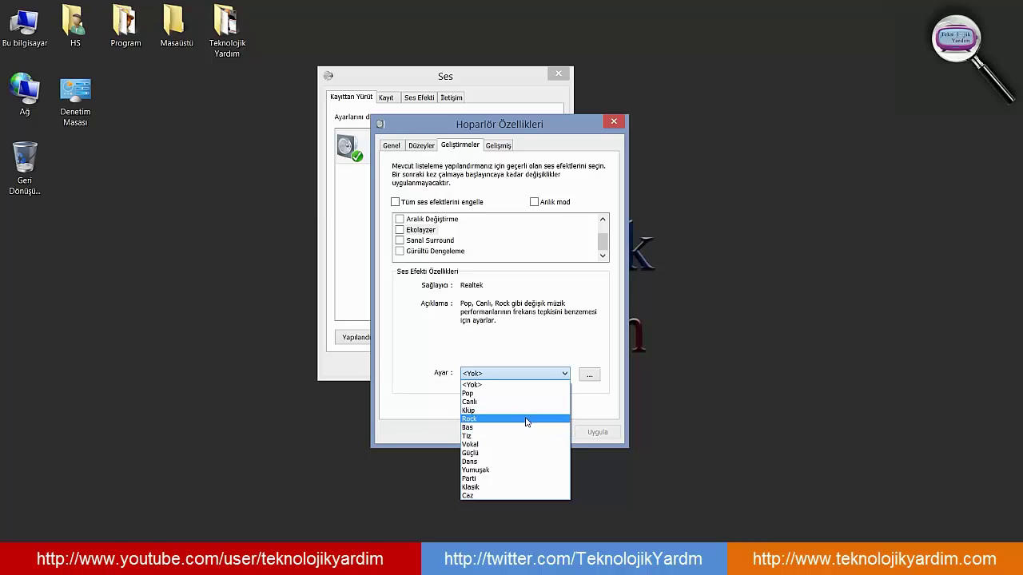
left_click(527, 420)
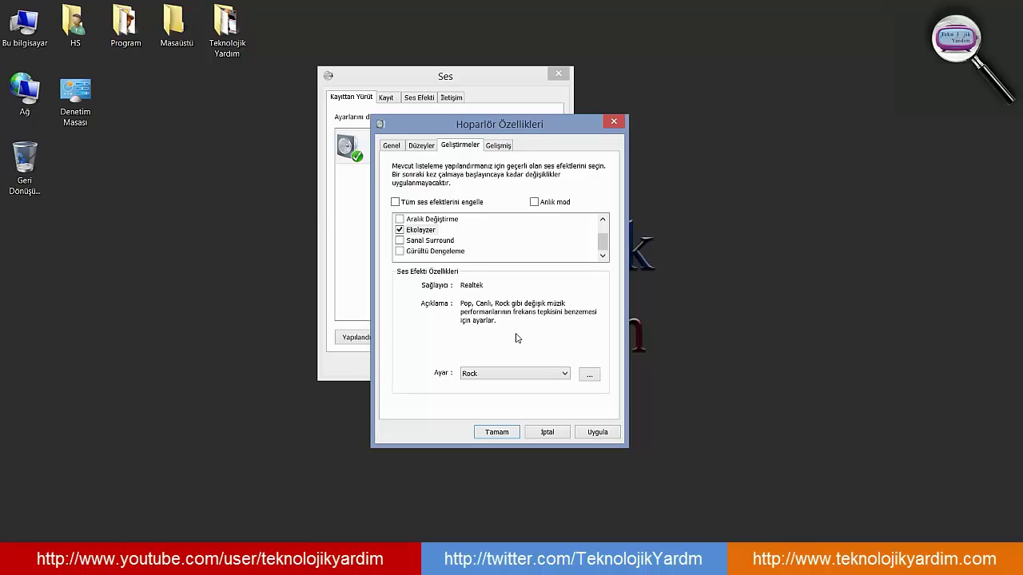
left_click(399, 230)
left_click(549, 432)
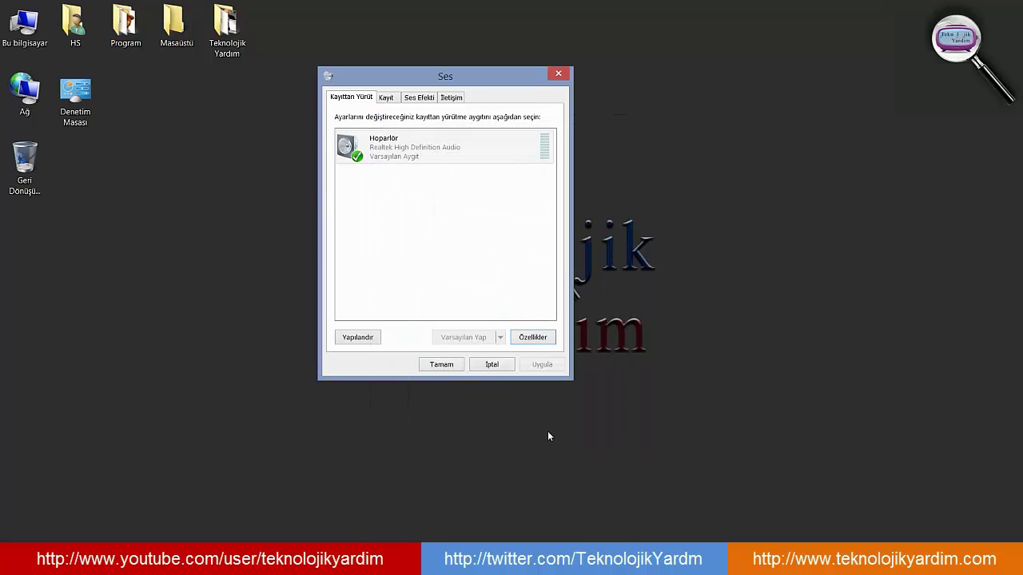
Show the recording devices and look at the Mikrofon and Stereo Karışımı entries, ending with Mikrofon selected.
left_click(390, 102)
left_click_drag(437, 77, 413, 69)
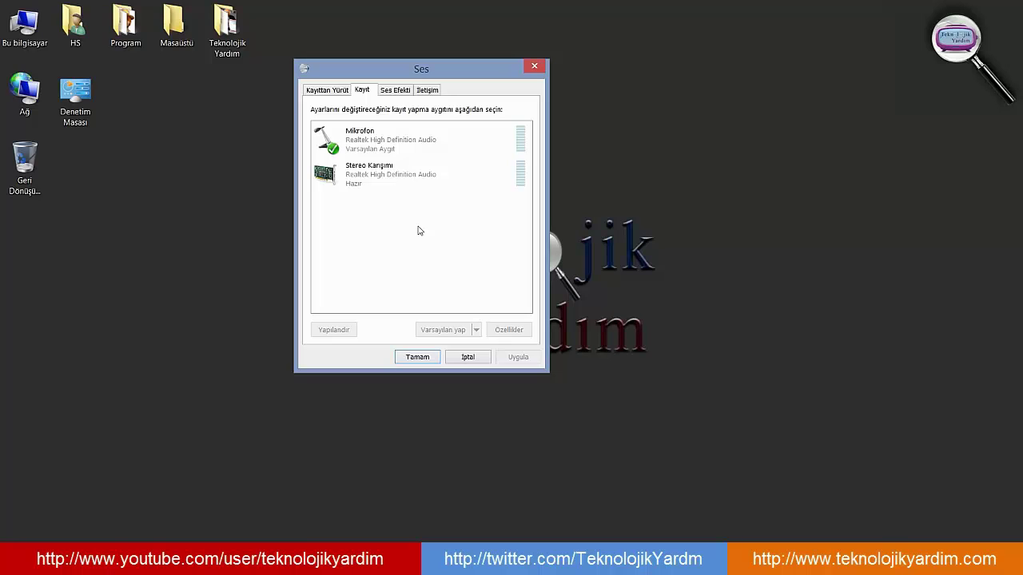
left_click(368, 144)
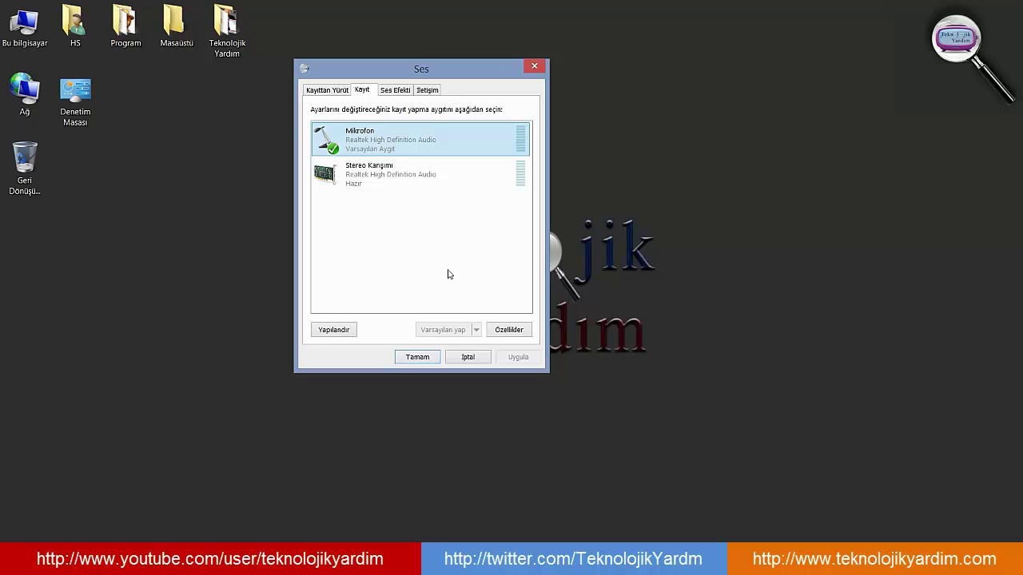
left_click(385, 177)
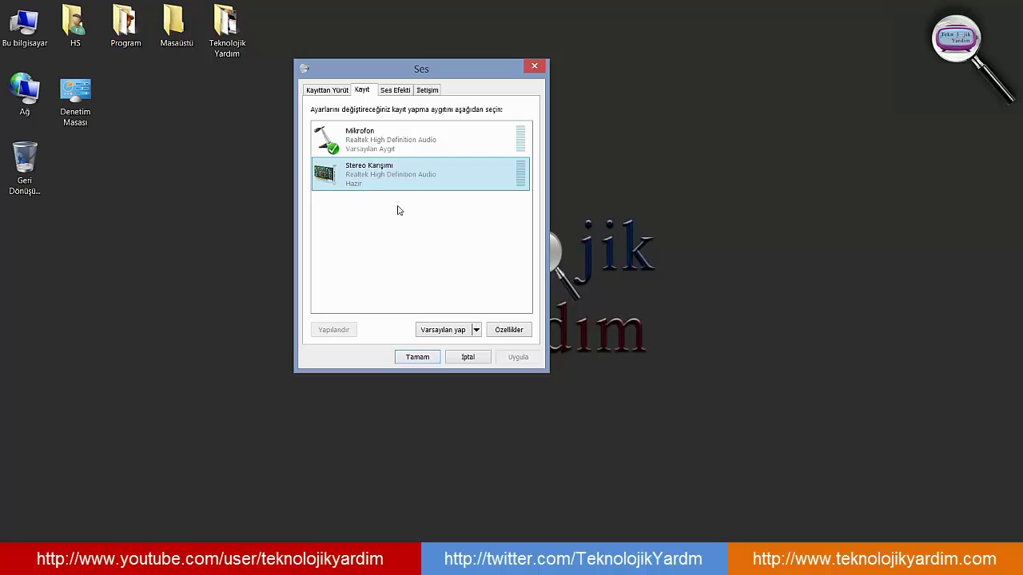
left_click(435, 143)
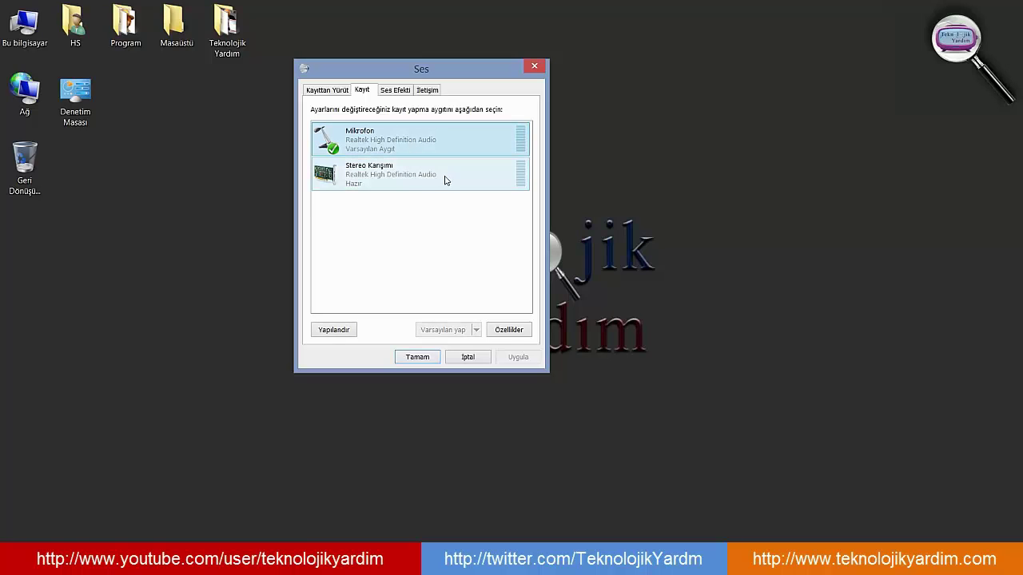
Open the Mikrofon properties and examine its listening, level, enhancement and advanced format settings.
left_click(508, 330)
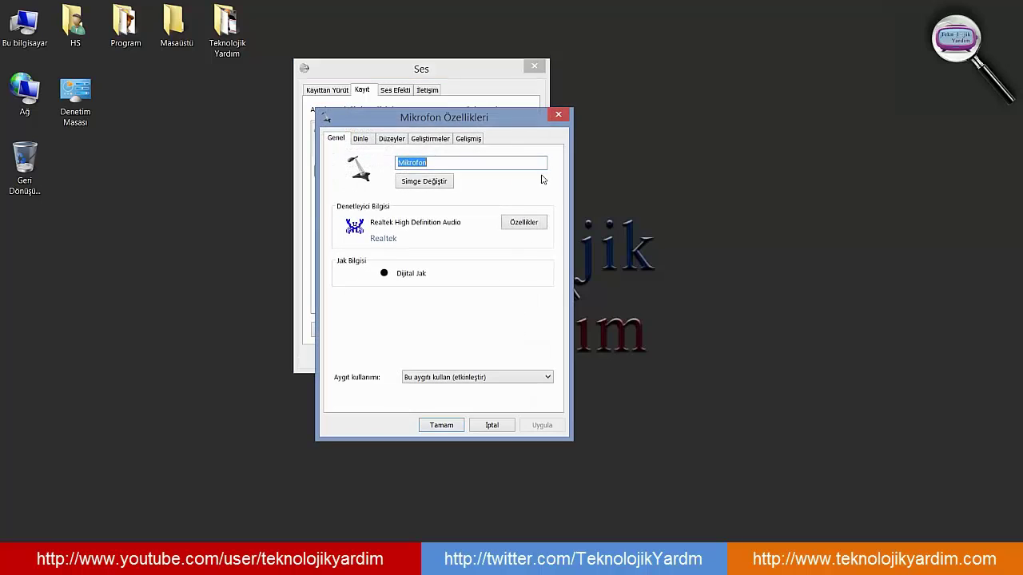
left_click(370, 139)
left_click_drag(453, 121, 548, 124)
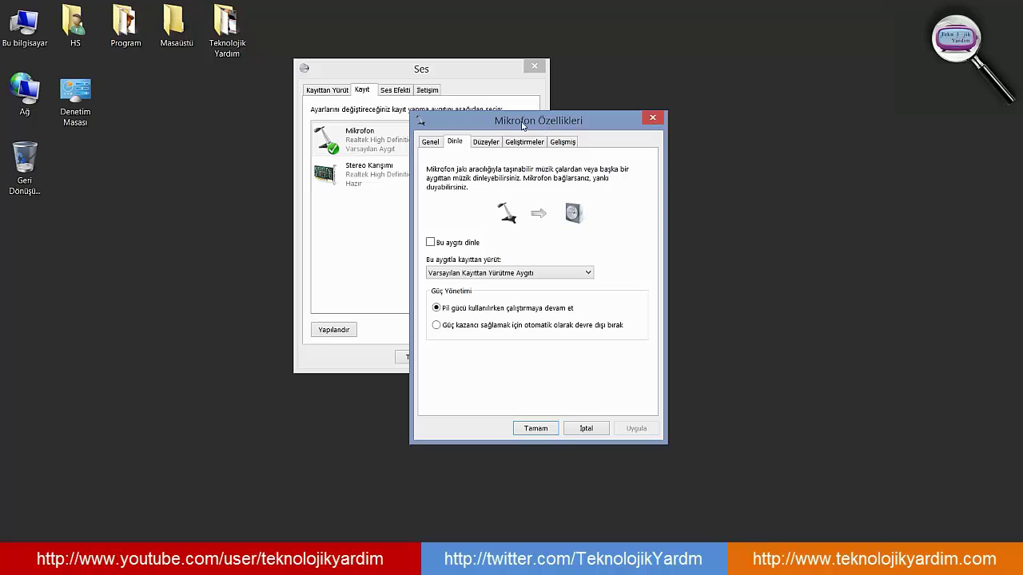
left_click(486, 142)
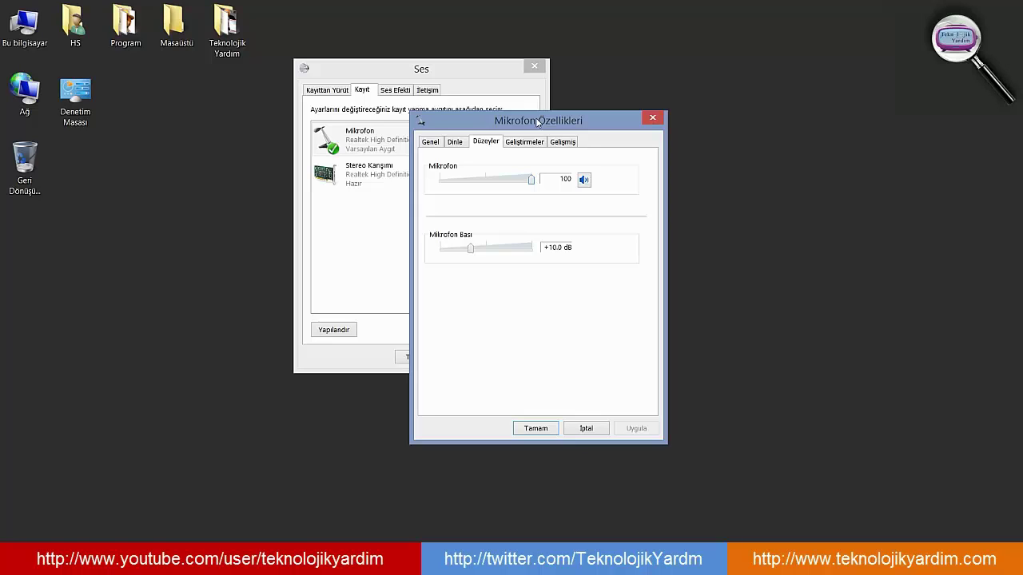
left_click(523, 142)
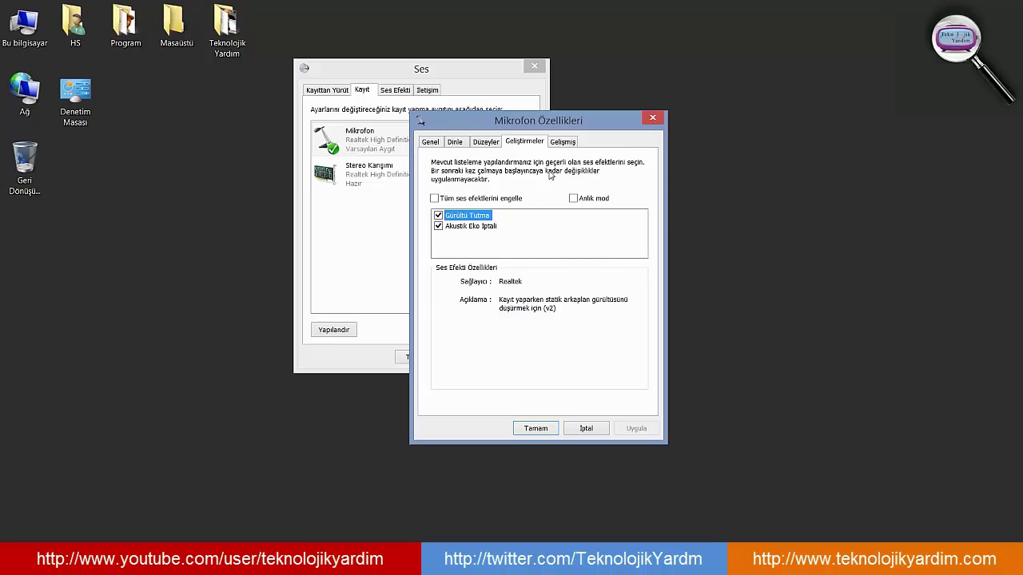
left_click(563, 144)
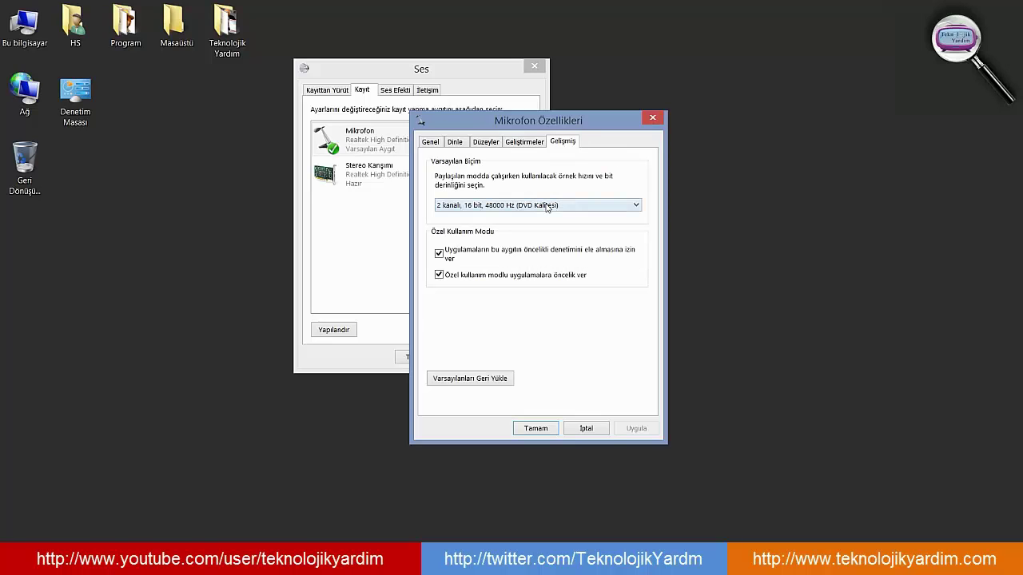
Accept the Mikrofon properties, view the microphone's speech recognition configuration page and return to the recording devices with Mikrofon selected.
left_click(537, 429)
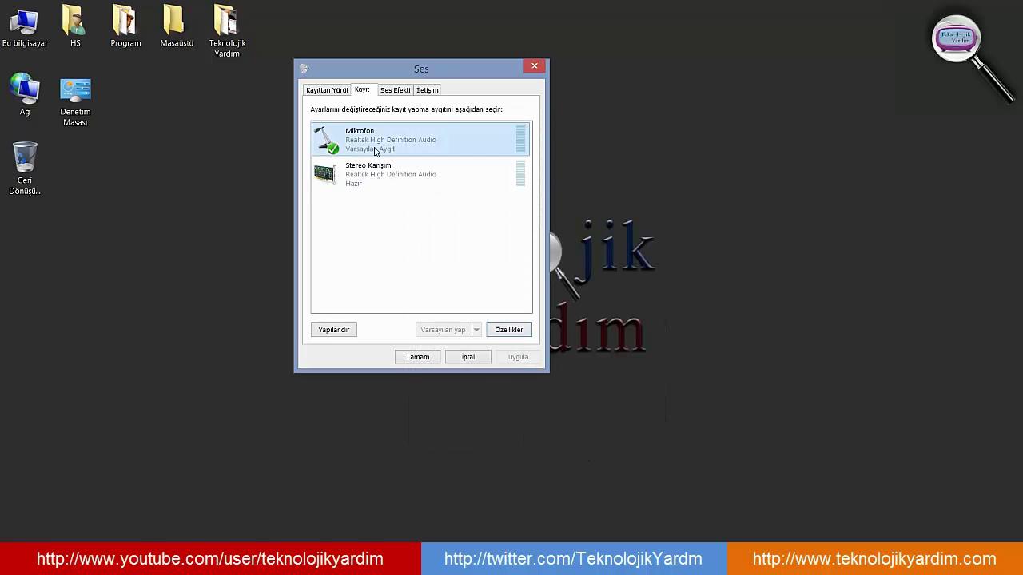
left_click(335, 331)
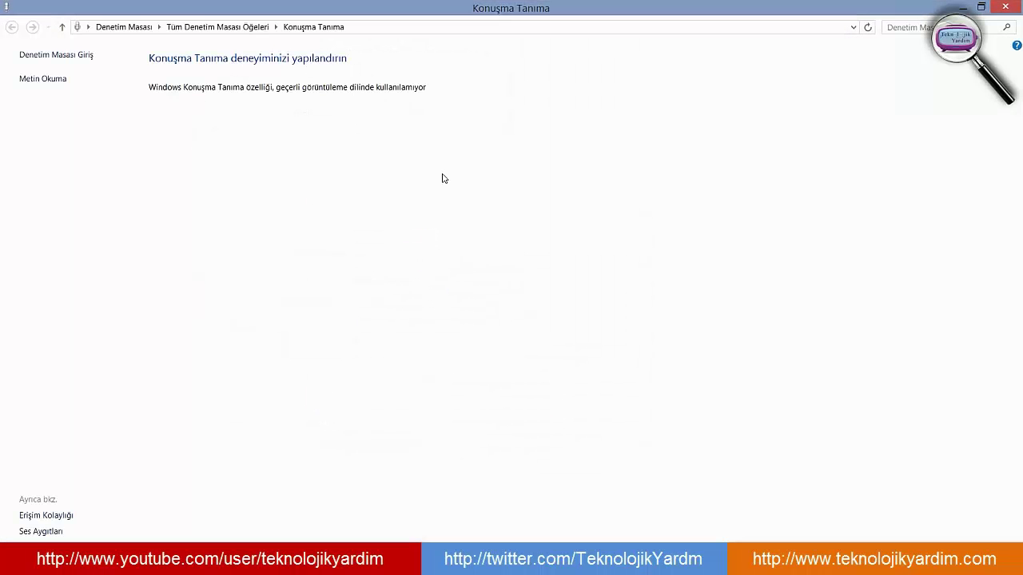
left_click(1004, 8)
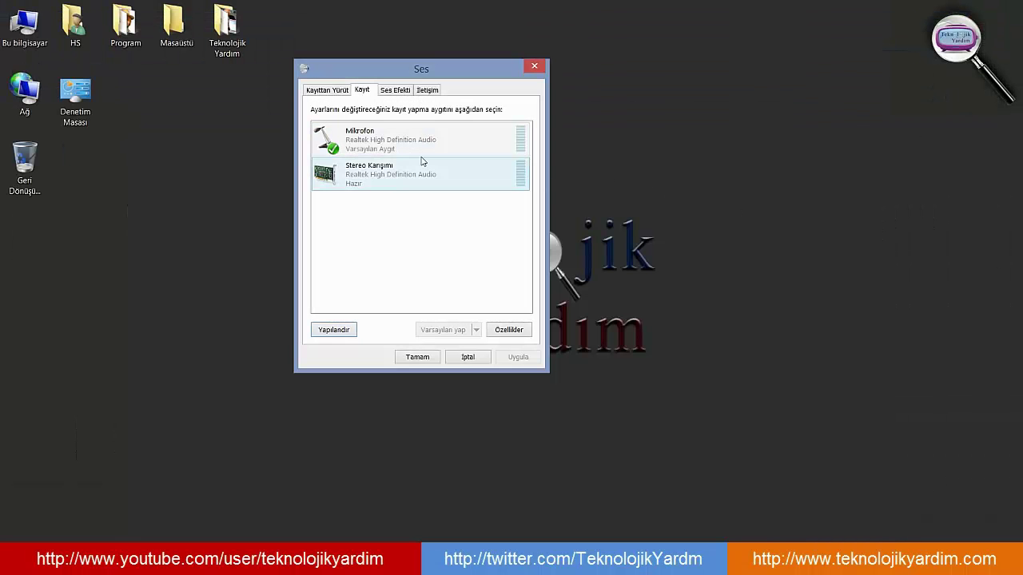
left_click(458, 138)
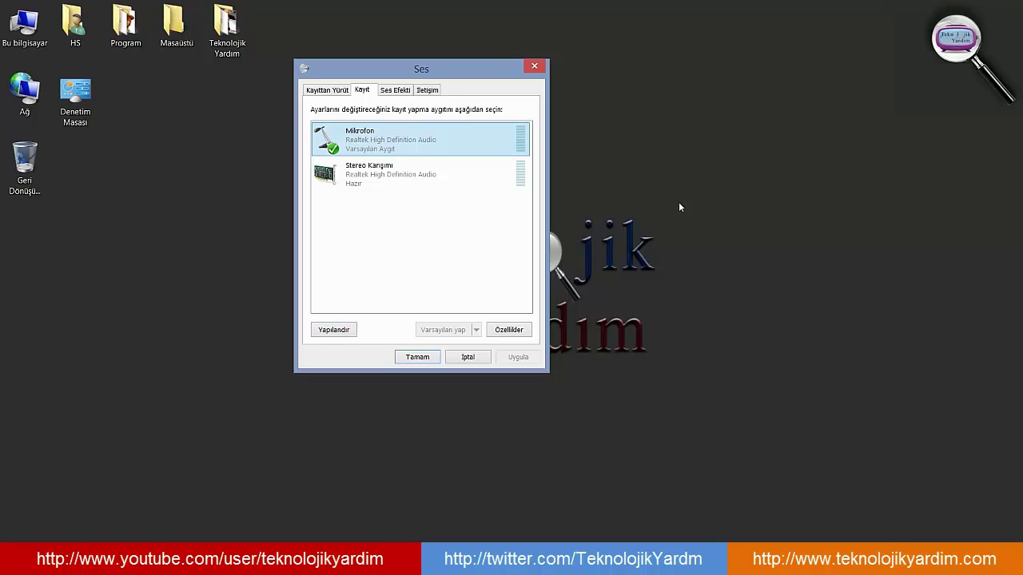
Review the sound scheme and communications activity settings, return to the recording devices and close the Sound settings without saving.
left_click(394, 91)
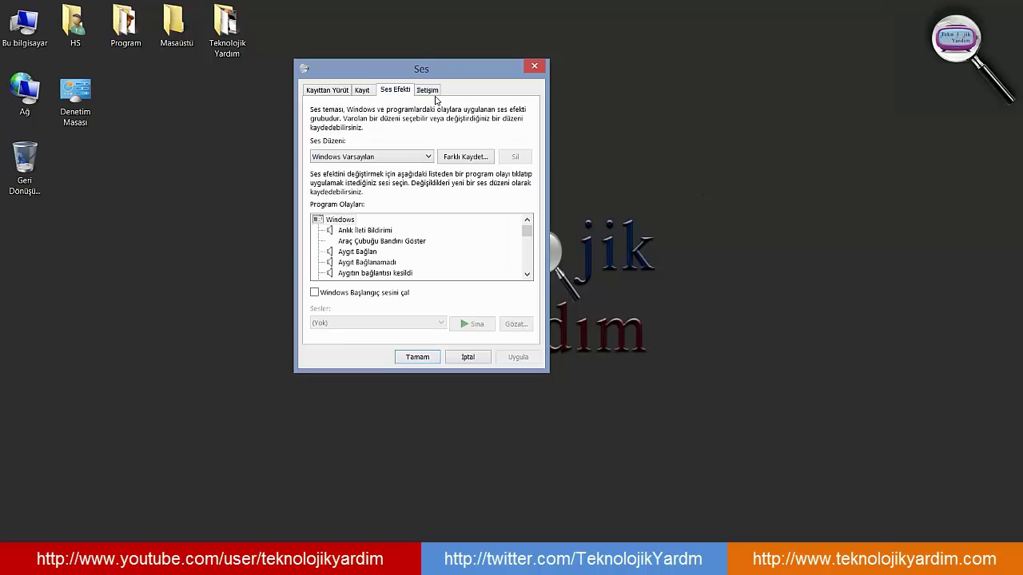
left_click(437, 91)
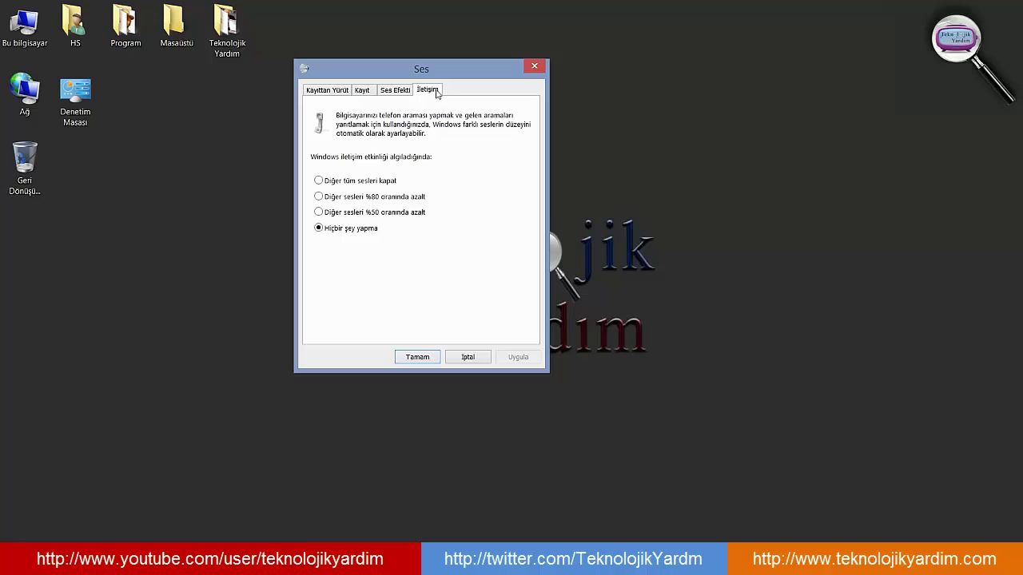
left_click(366, 91)
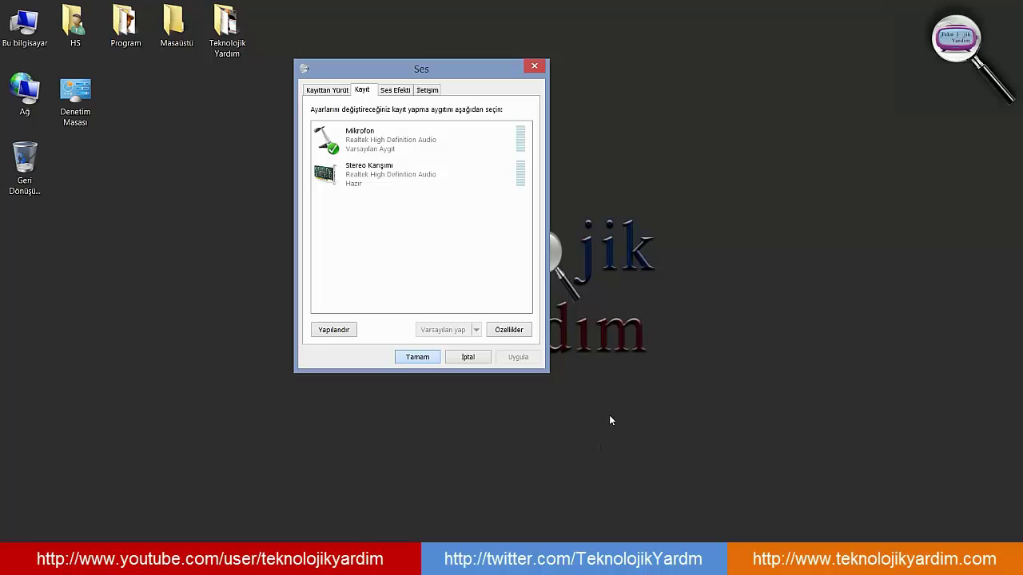
left_click(480, 361)
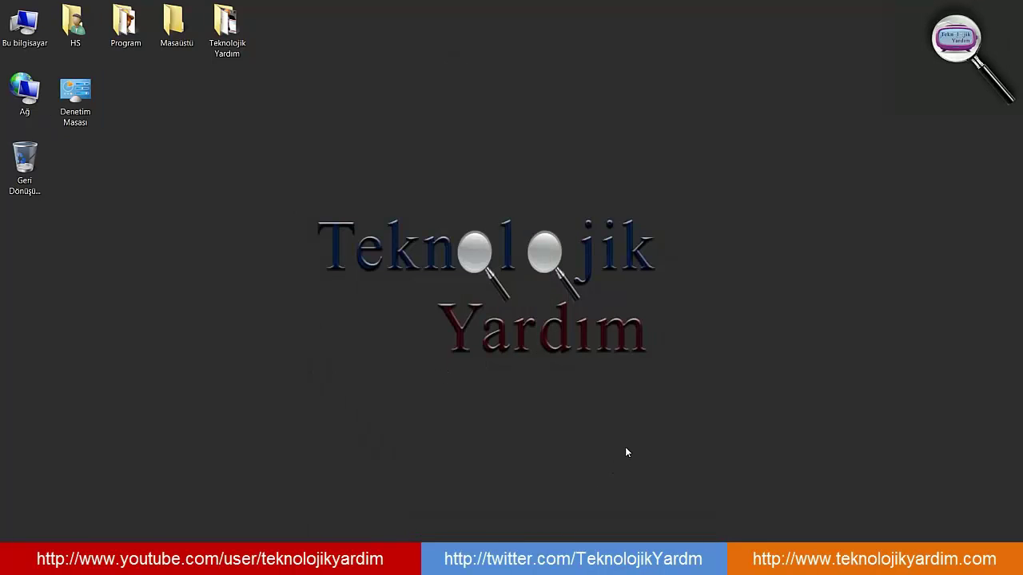